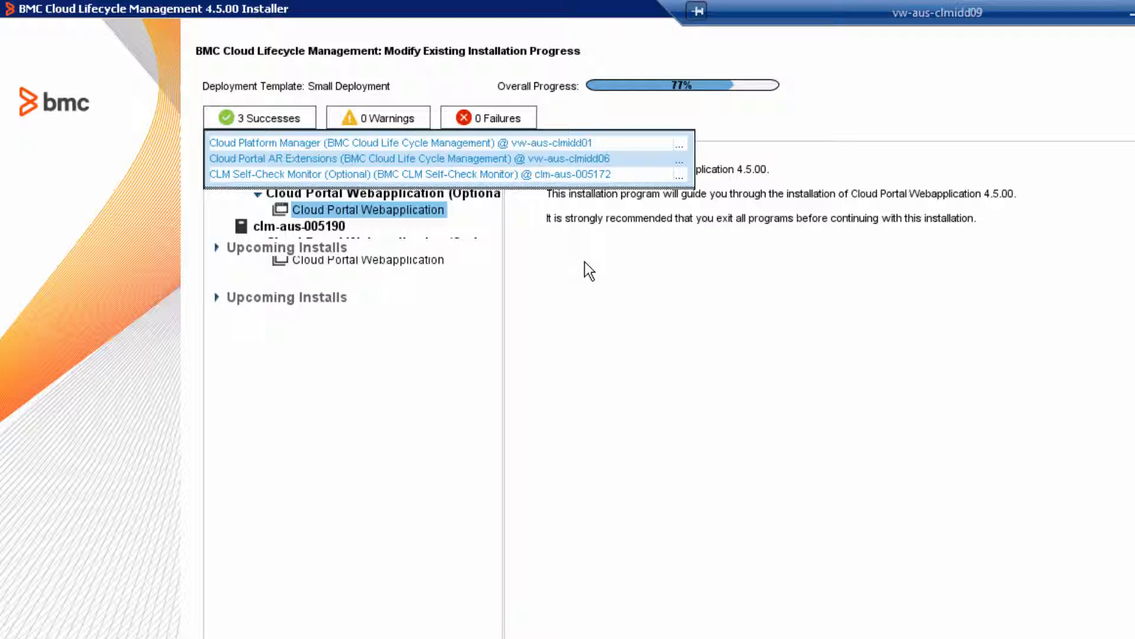
Step: Select the bundled JRE for Cloud Portal Webapplication and choose not to use an existing CA certificate
{"action": "left_click", "coordinate": [278, 116]}
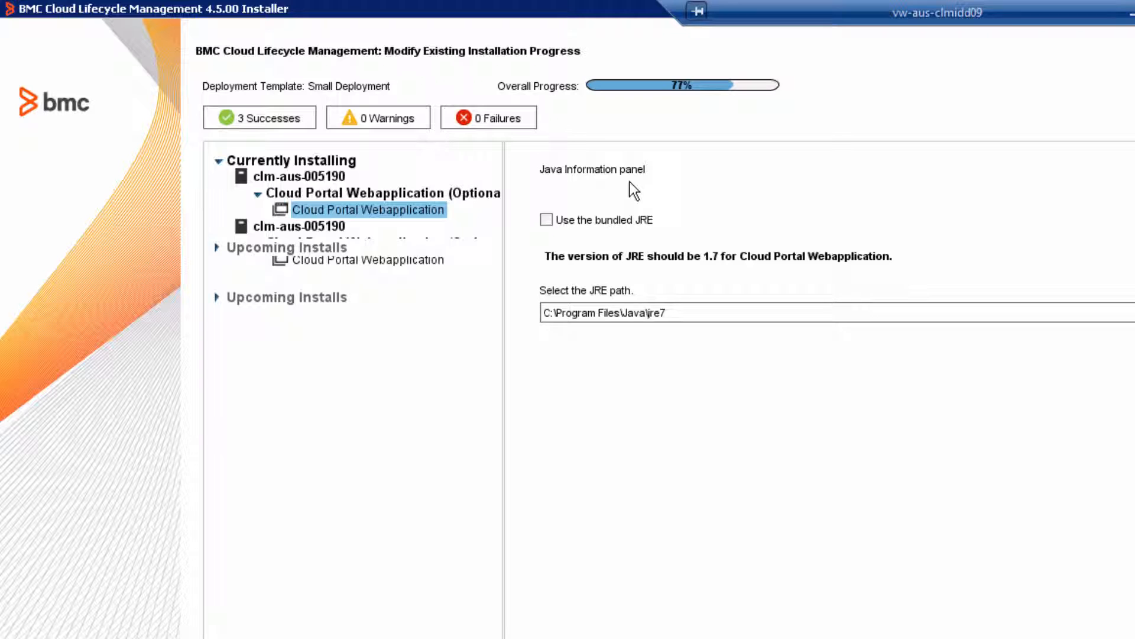
{"action": "left_click", "coordinate": [605, 218]}
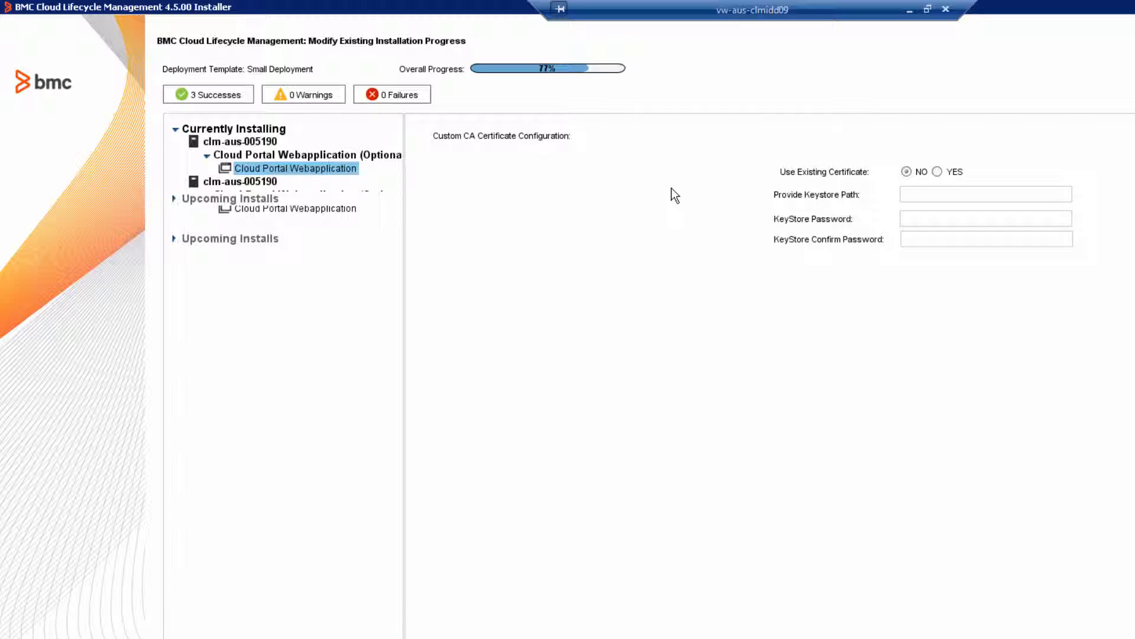
{"action": "left_click", "coordinate": [938, 172]}
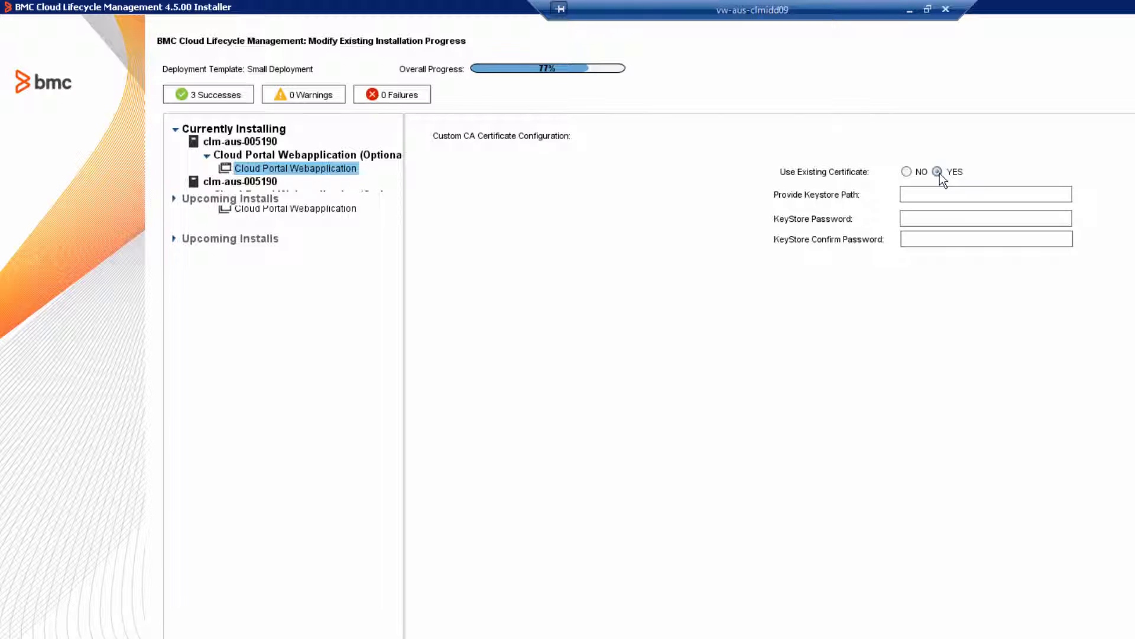
{"action": "left_click", "coordinate": [908, 173]}
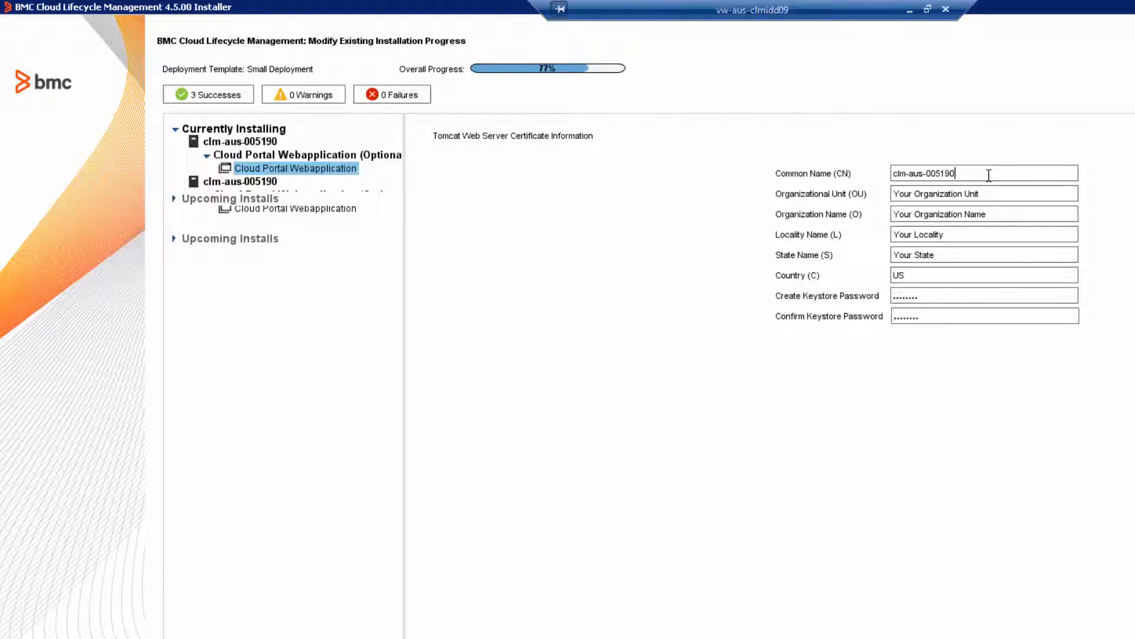
Step: Set the Tomcat certificate's common name to clm-aus-005190.bmc.com and its organizational unit to IDD
{"action": "type", "text": ".bmc.com"}
{"action": "left_click_drag", "start_coordinate": [991, 194], "coordinate": [878, 193]}
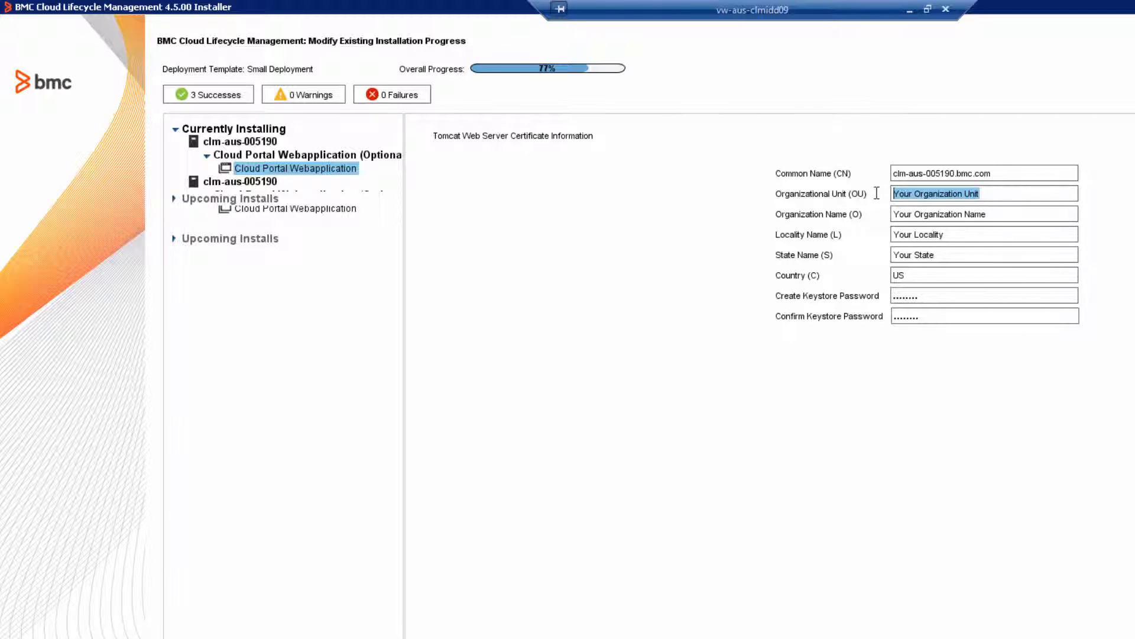
{"action": "type", "text": "IDD"}
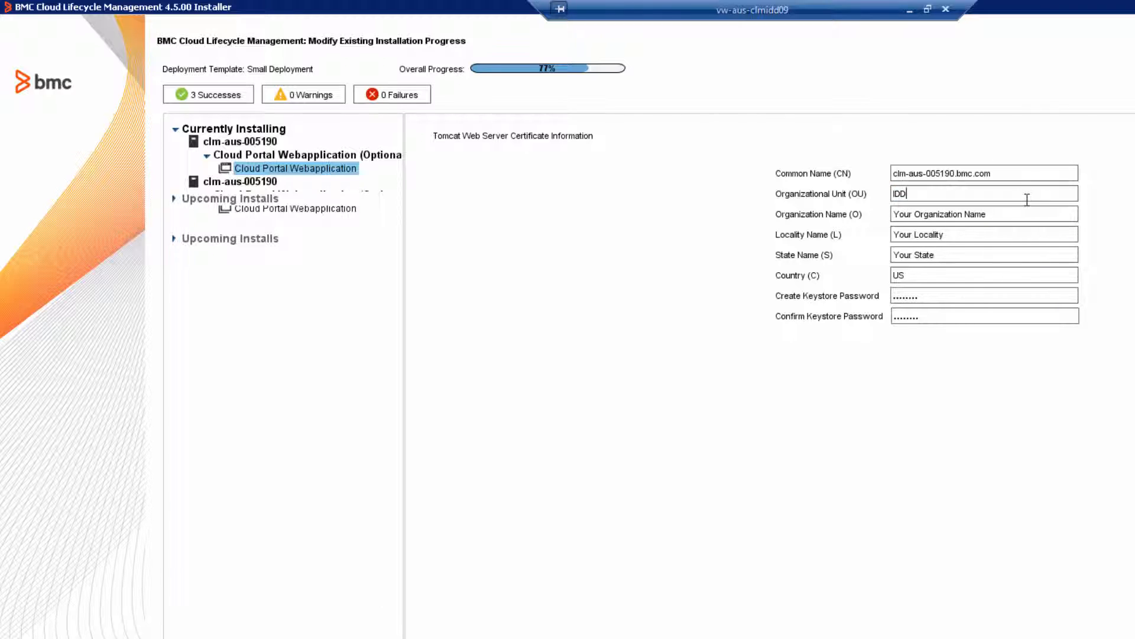
Step: Set the Tomcat certificate's organization name to BMC Software
{"action": "left_click_drag", "start_coordinate": [1012, 210], "coordinate": [884, 212]}
{"action": "key", "text": "BackSpace"}
{"action": "type", "text": "BMC Software"}
Step: Set the Tomcat certificate's locality to San Jose and its state to California
{"action": "left_click", "coordinate": [953, 234]}
{"action": "key", "text": "BackSpace"}
{"action": "key", "text": "BackSpace"}
{"action": "key", "text": "BackSpace"}
{"action": "key", "text": "BackSpace"}
{"action": "key", "text": "BackSpace"}
{"action": "key", "text": "BackSpace"}
{"action": "key", "text": "BackSpace"}
{"action": "key", "text": "BackSpace"}
{"action": "key", "text": "BackSpace"}
{"action": "key", "text": "BackSpace"}
{"action": "key", "text": "BackSpace"}
{"action": "key", "text": "BackSpace"}
{"action": "key", "text": "BackSpace"}
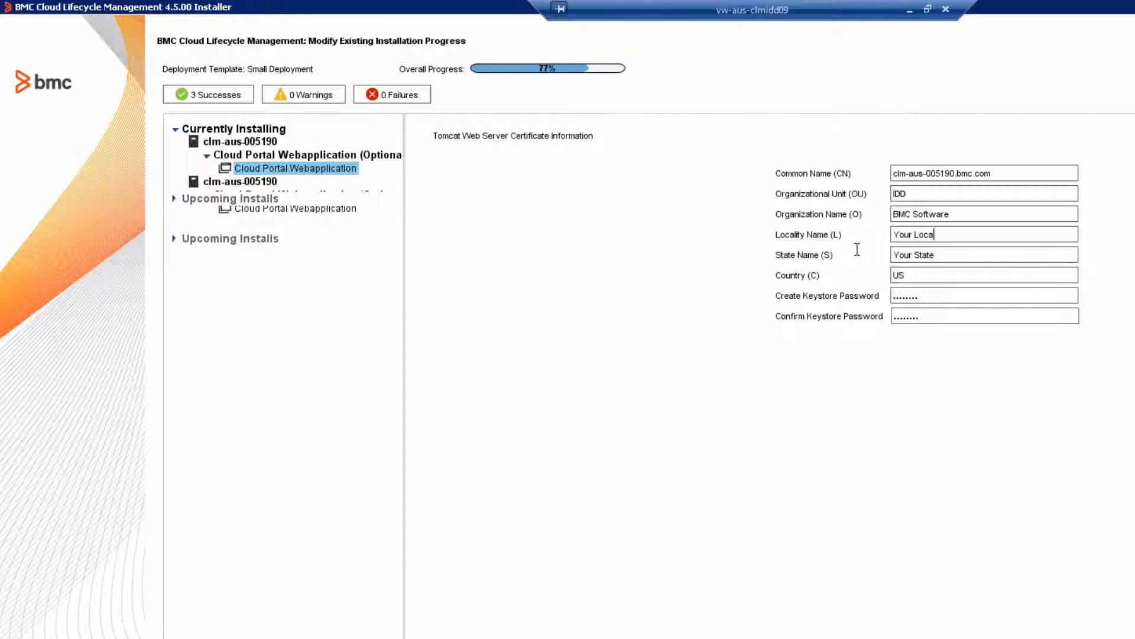
{"action": "type", "text": "Stn Jose"}
{"action": "left_click_drag", "start_coordinate": [945, 256], "coordinate": [847, 259]}
{"action": "type", "text": "California"}
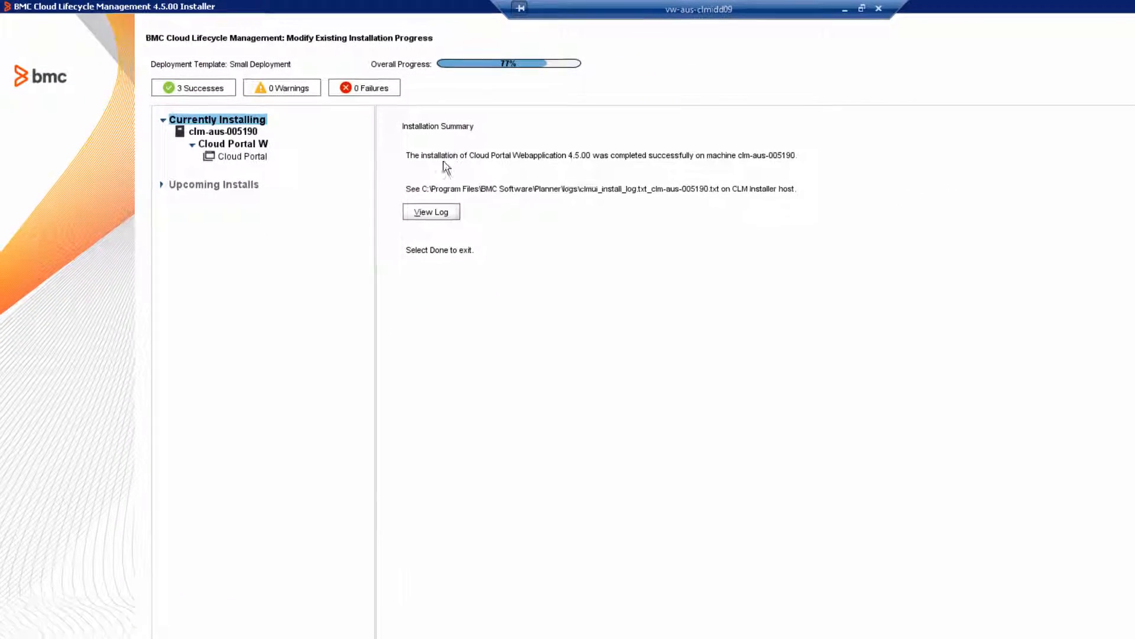
Step: Check the Cloud Portal Webapplication installation log for clm-aus-005190 and the list of successful installations
{"action": "left_click", "coordinate": [431, 213]}
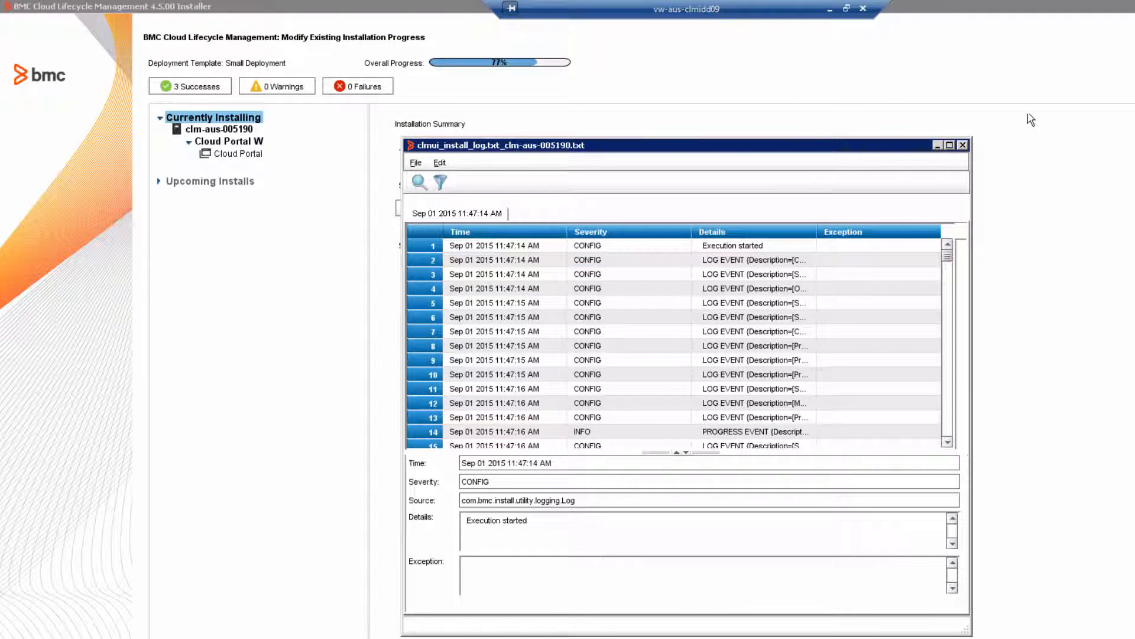
{"action": "left_click", "coordinate": [962, 145]}
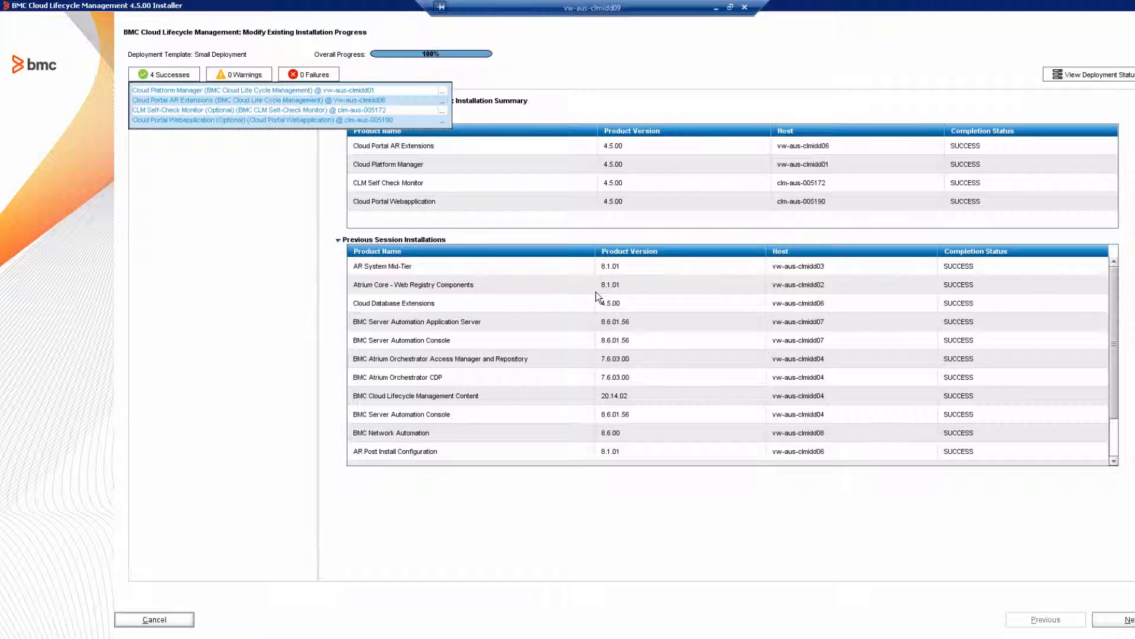
{"action": "left_click", "coordinate": [176, 77]}
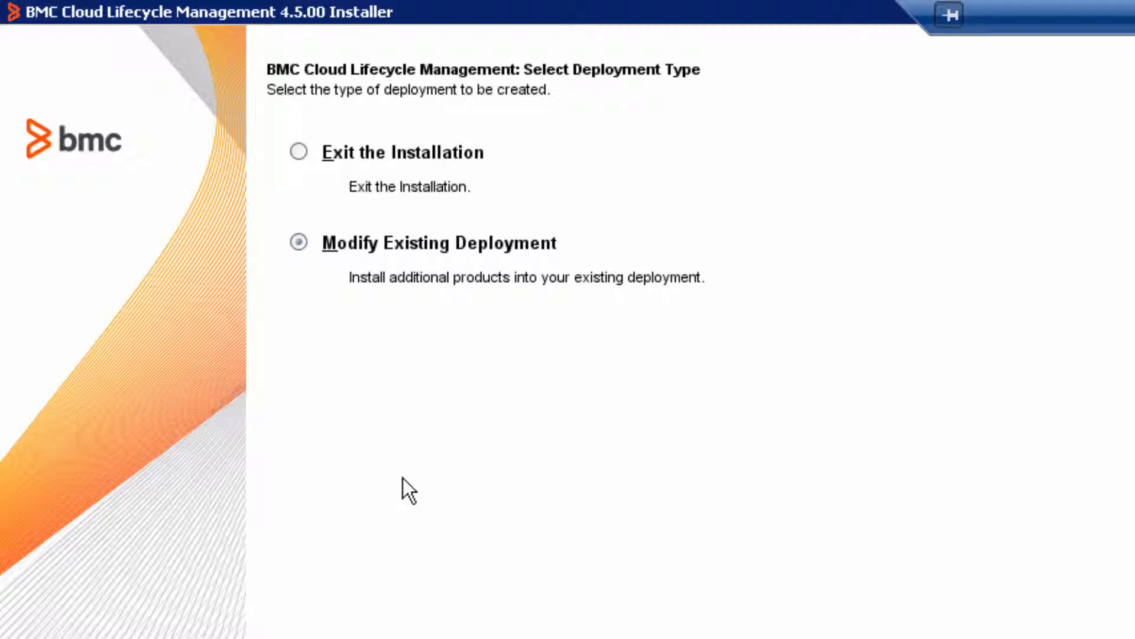
Step: Choose to exit the installation instead of modifying the existing deployment, and proceed
{"action": "left_click", "coordinate": [421, 157]}
{"action": "key", "text": "alt+n"}
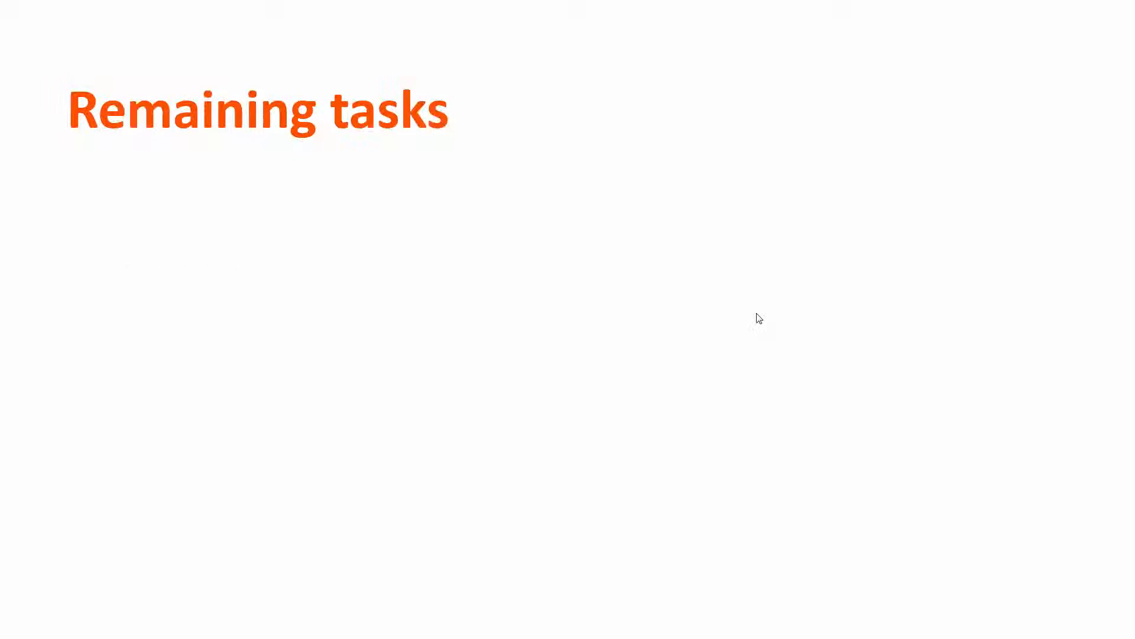
{"action": "left_click", "coordinate": [757, 314]}
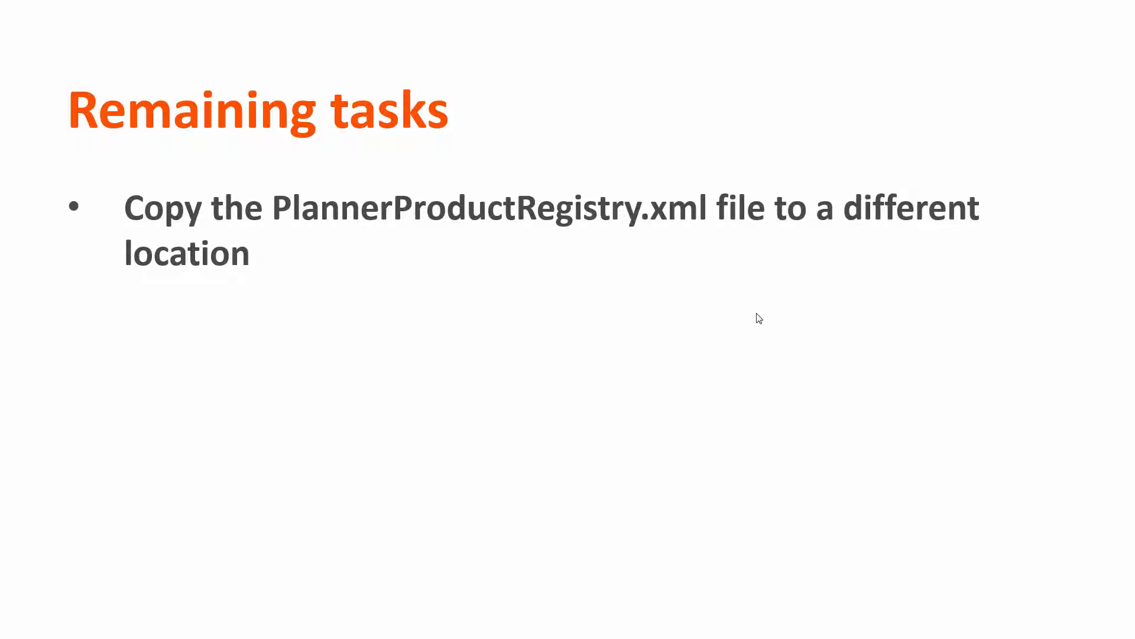